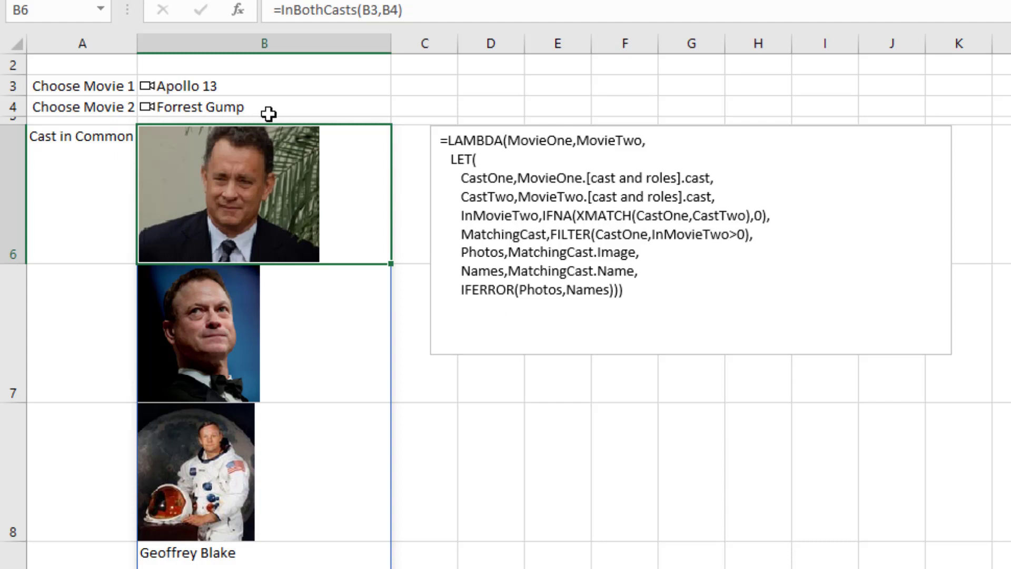
Step: Browse the Data Types gallery for Apollo 13, then select the B6 shared-cast result
left_click(254, 87)
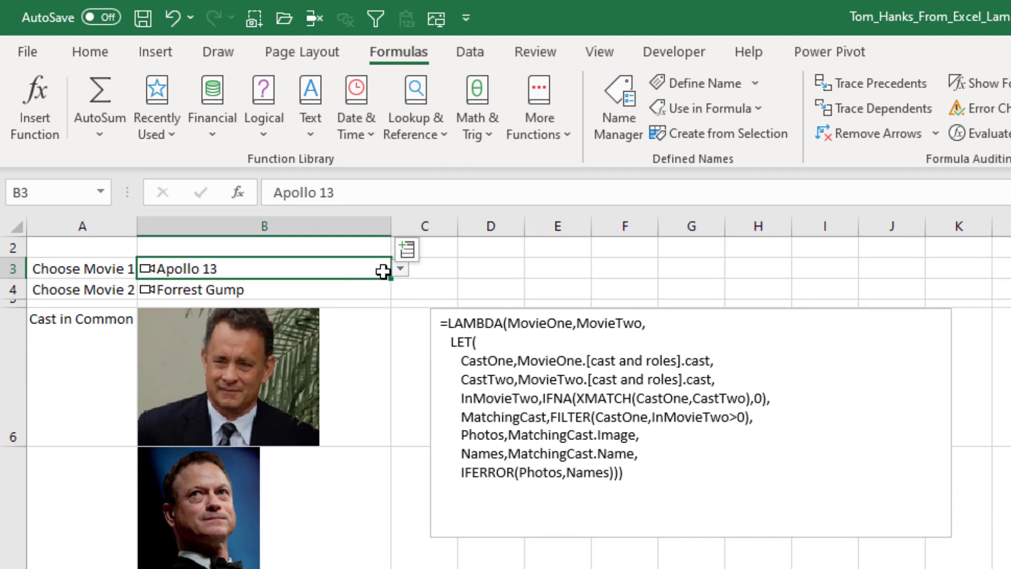
left_click(470, 51)
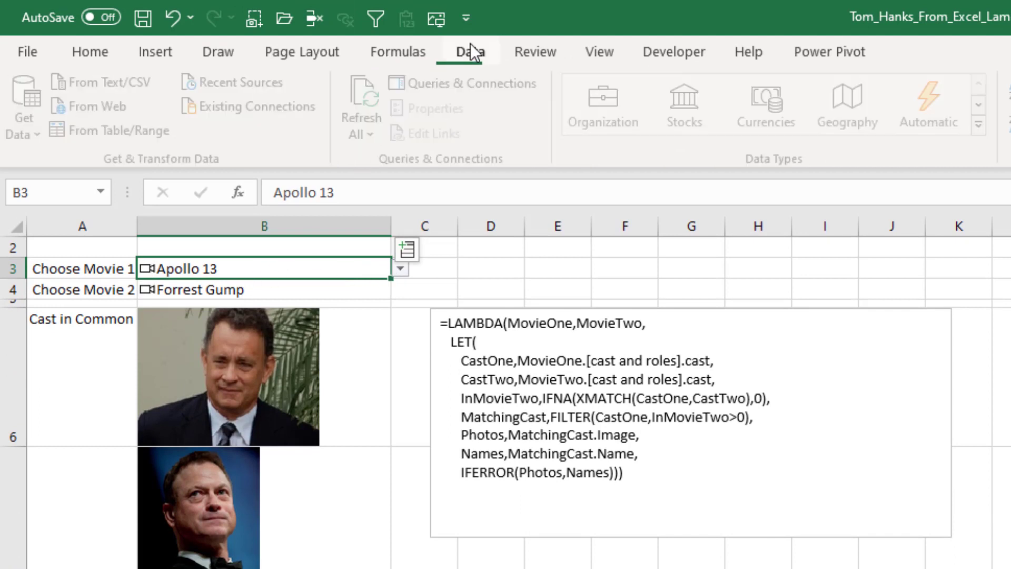
left_click(983, 129)
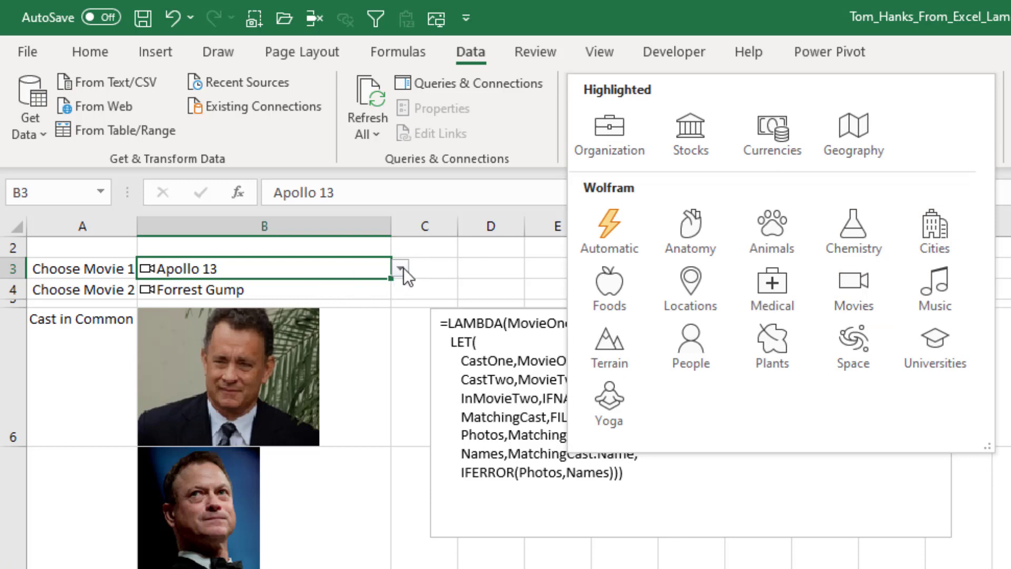
left_click(368, 326)
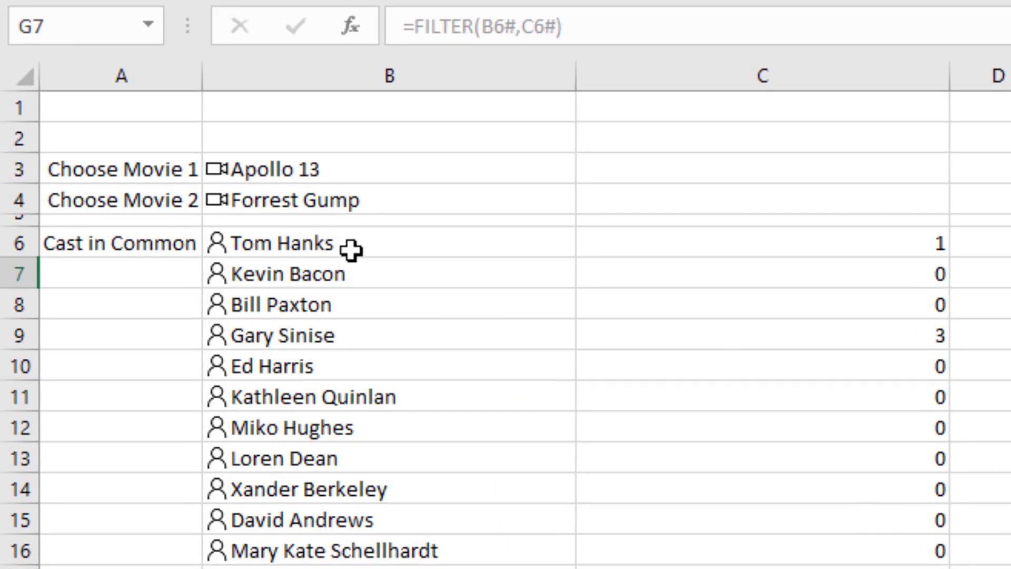
left_click(350, 248)
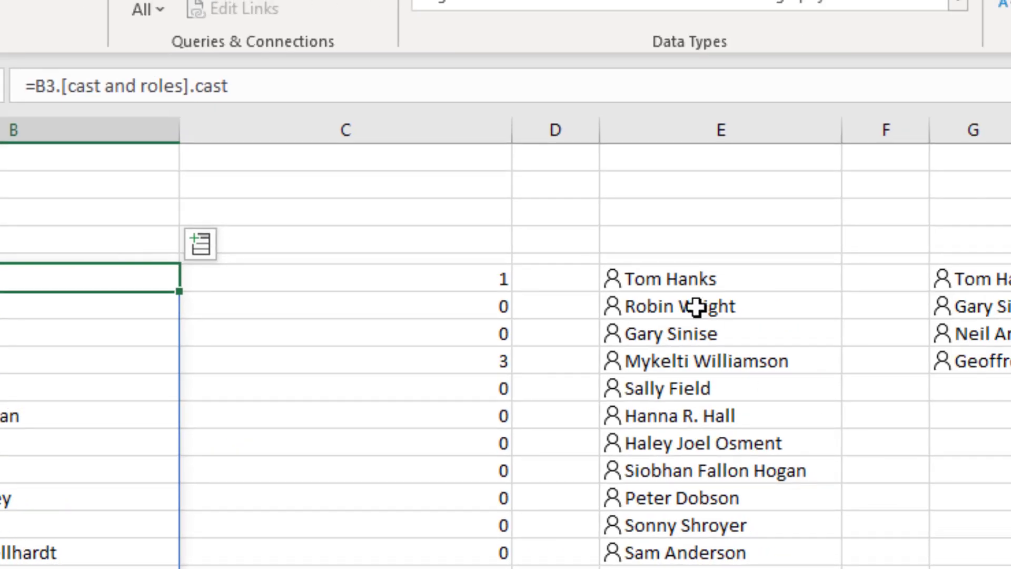
left_click(688, 279)
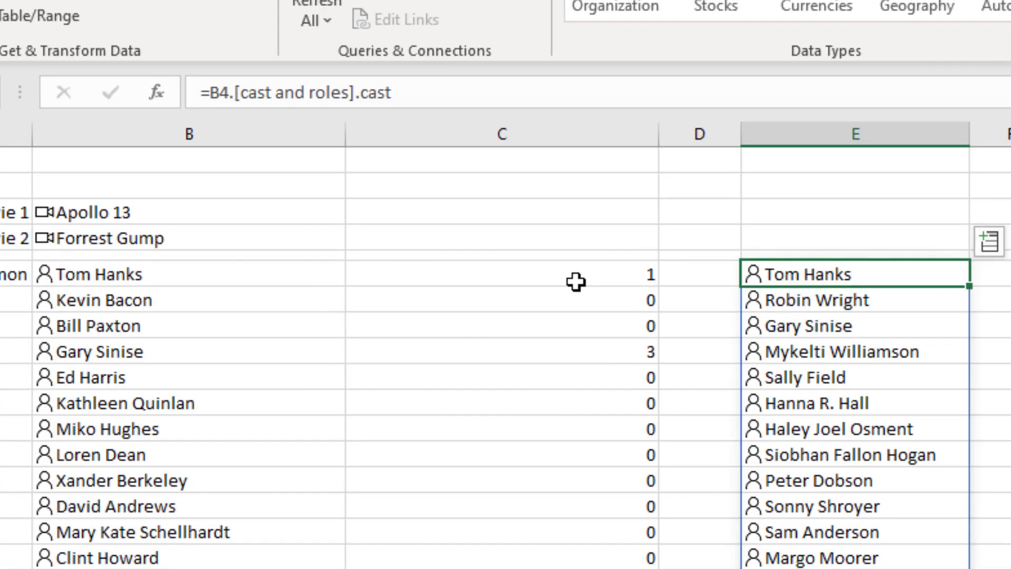
left_click(576, 281)
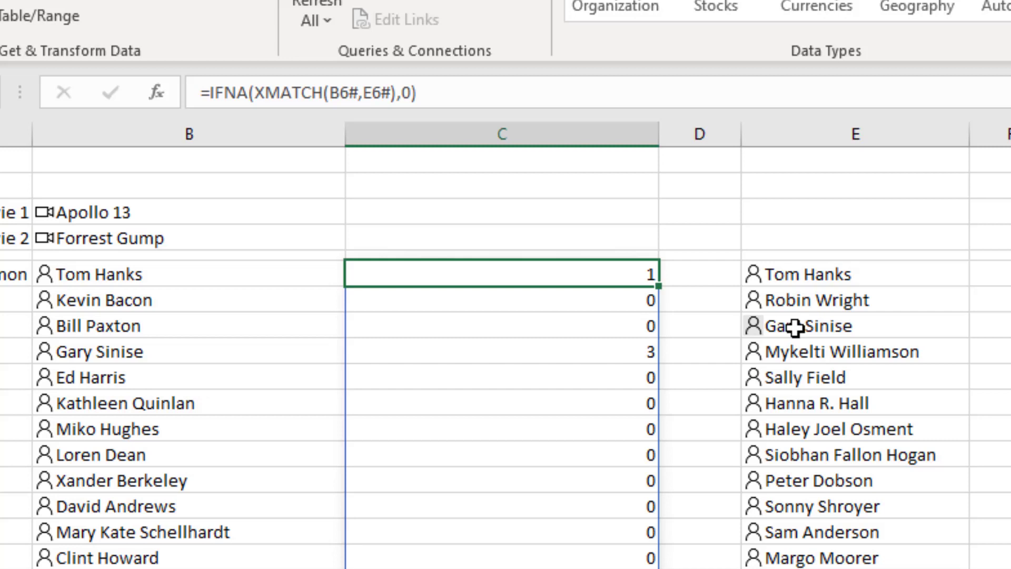
Step: Reduce the C6 formula to =XMATCH(B6#,E6#) by deleting the IFNA wrapper and its 0 fallback
key("F2")
key("BackSpace")
key("BackSpace")
key("BackSpace")
key("Home")
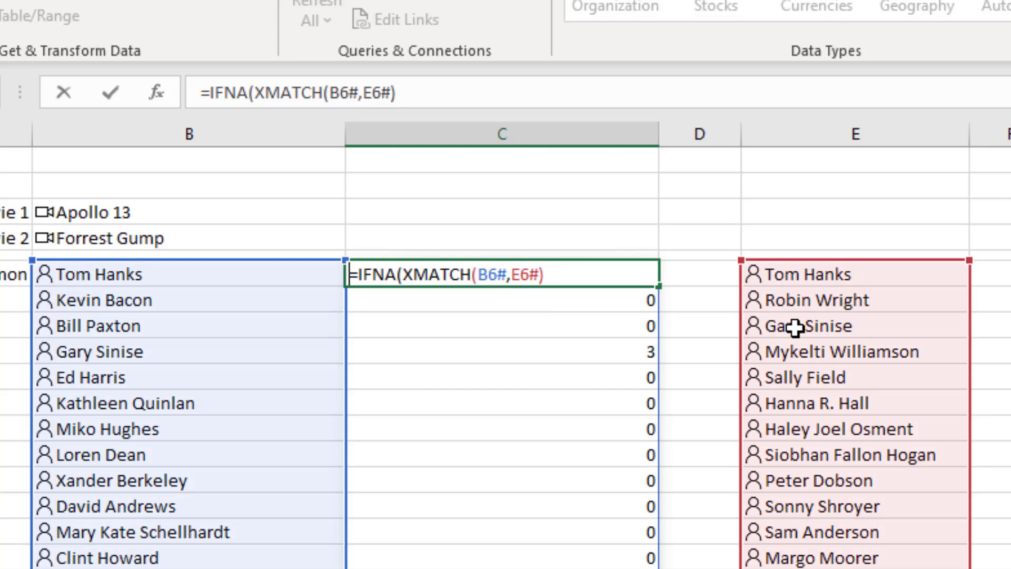
key("Right")
key("Delete")
key("Delete")
key("Delete")
key("Delete")
key("Delete")
key("Delete")
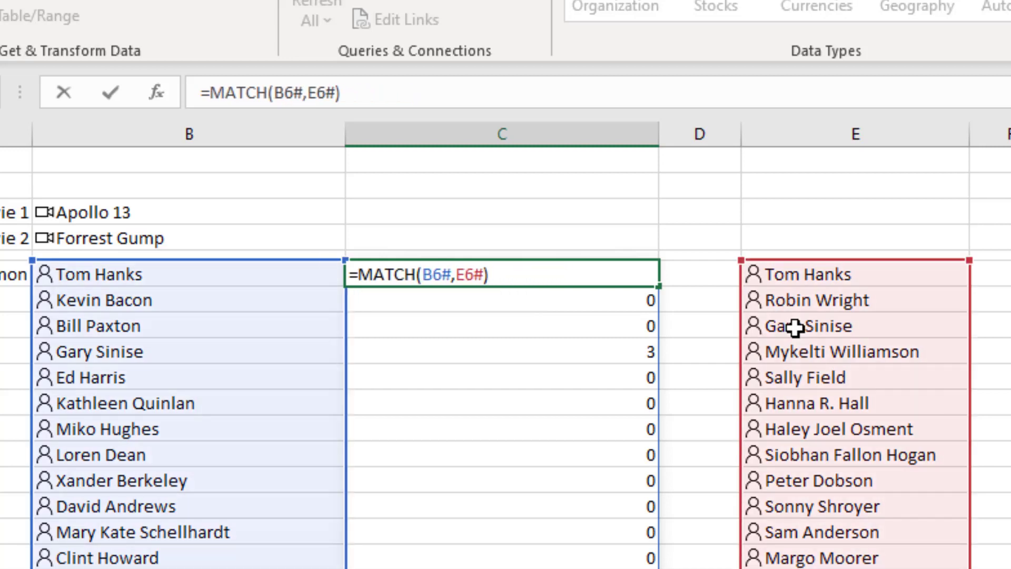
type("X")
key("Return")
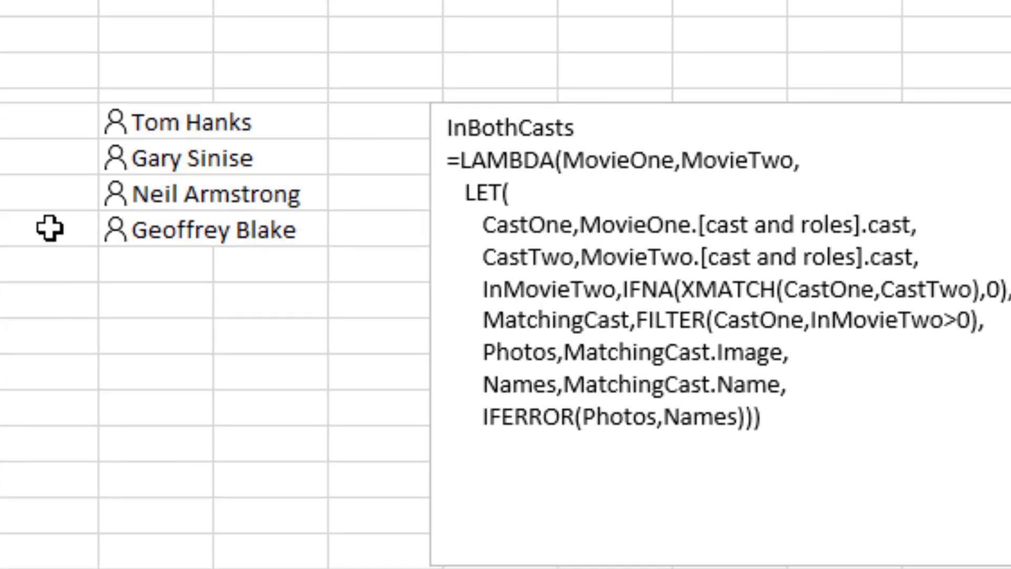
left_click(143, 123)
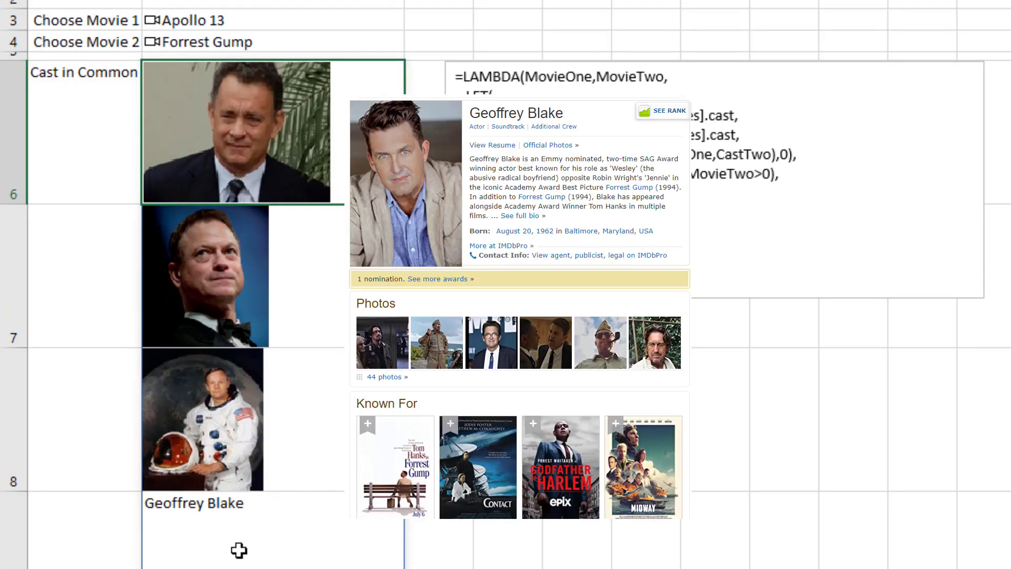
key("Escape")
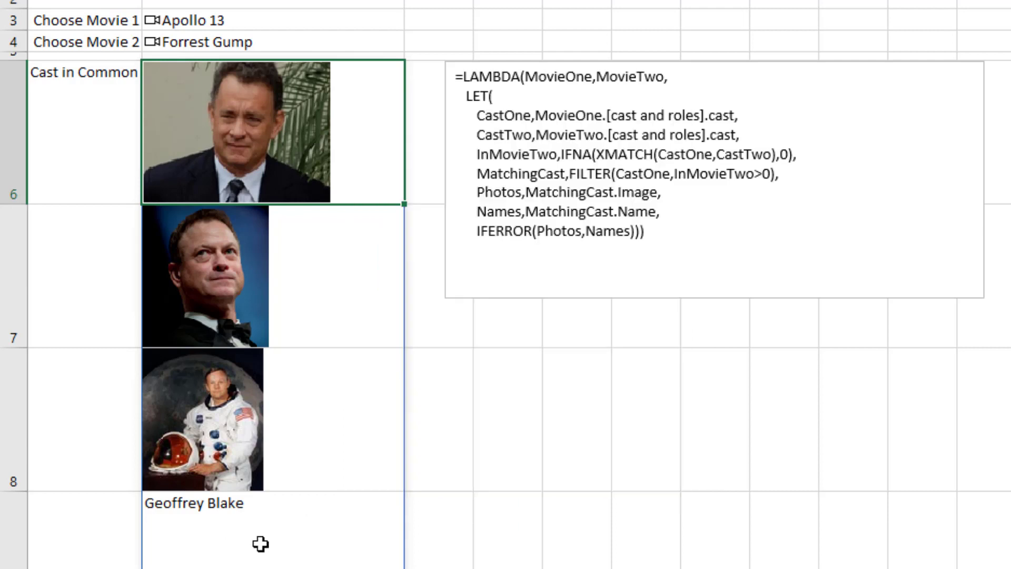